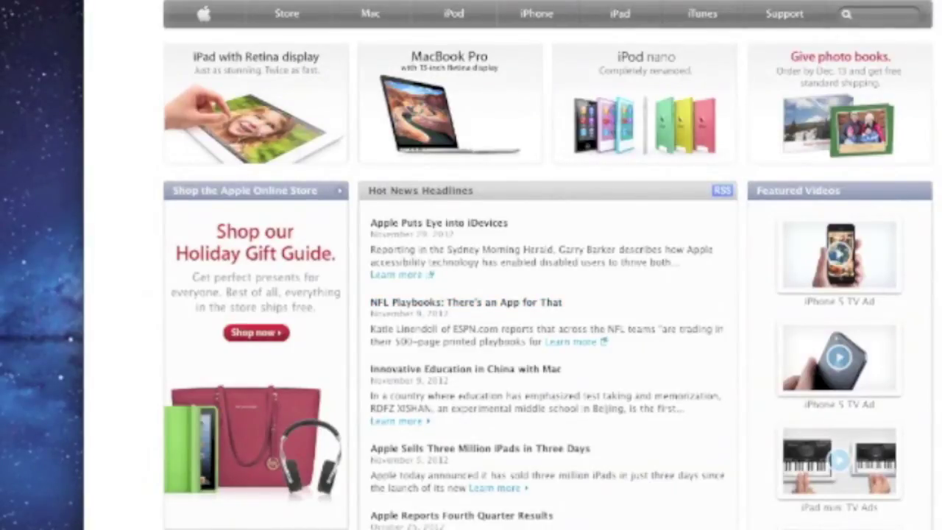
pyautogui.write('www.')
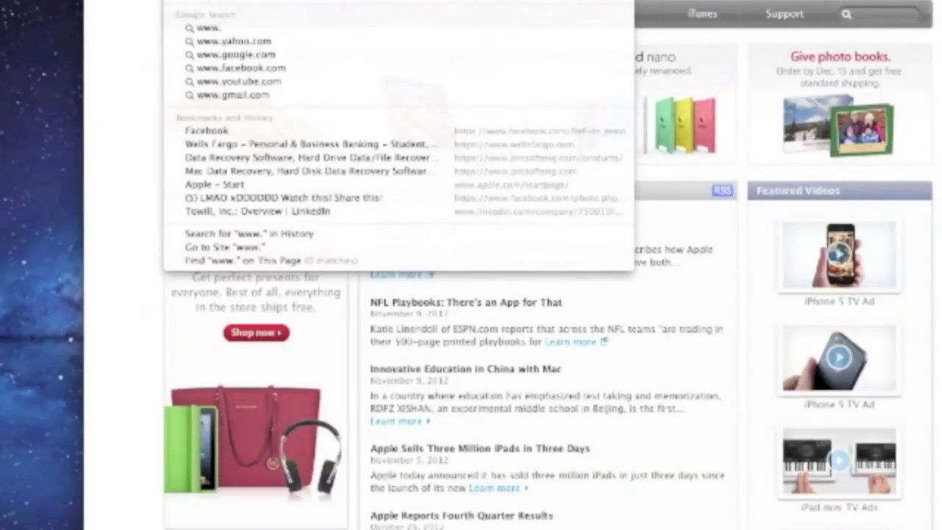
pyautogui.write('prosoft')
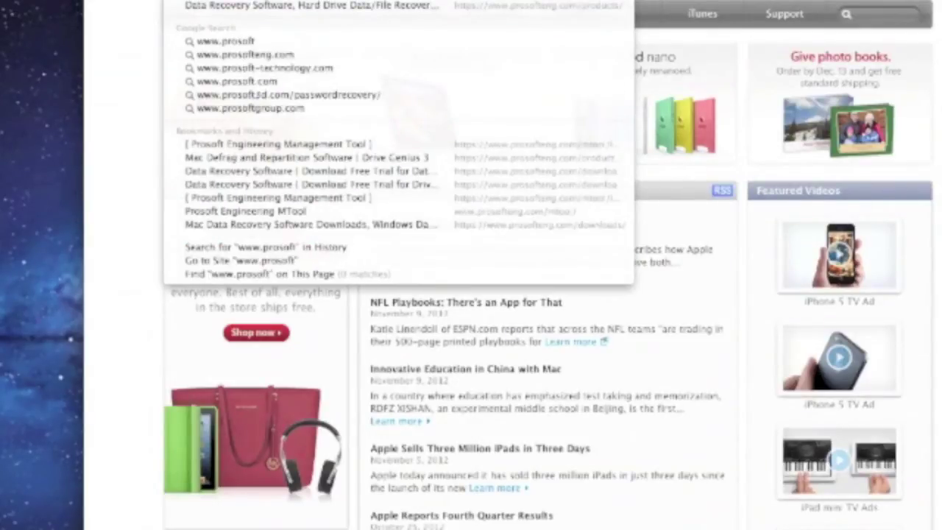
pyautogui.write('eng.com')
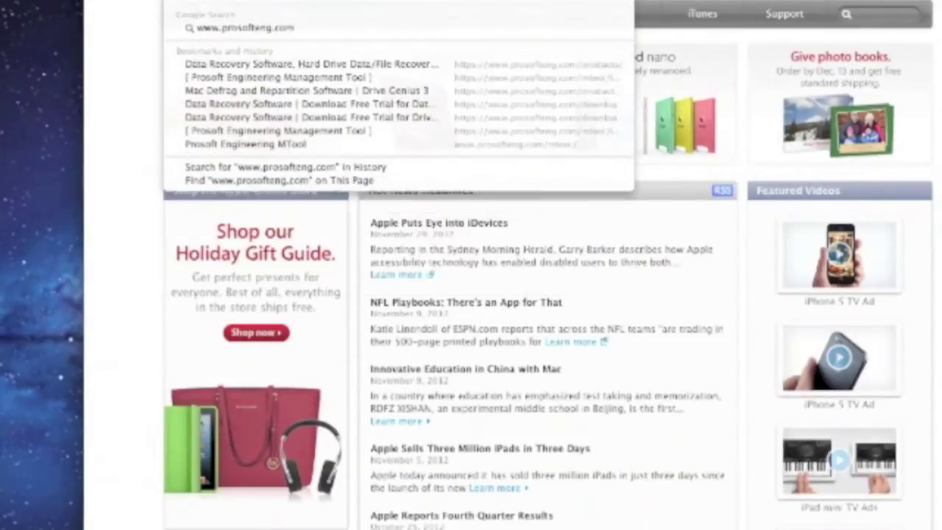
pyautogui.press('Return')
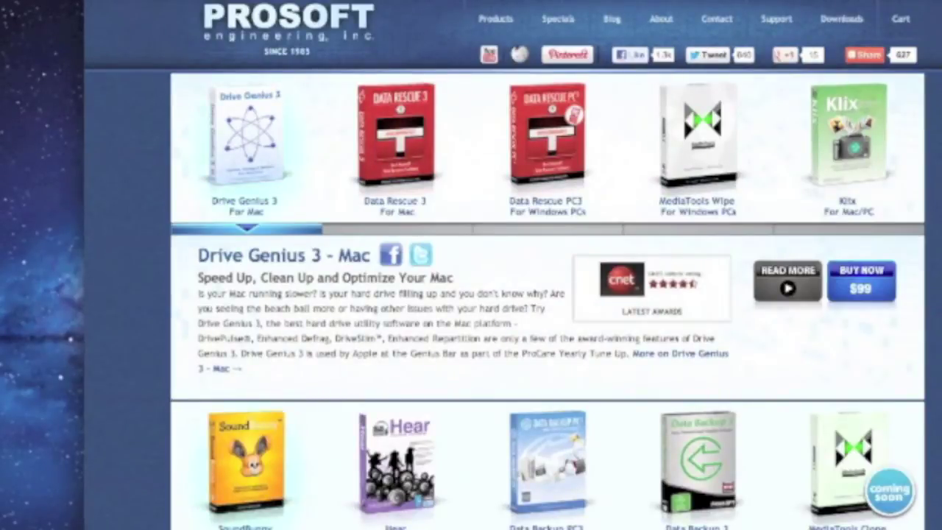
pyautogui.click(850, 21)
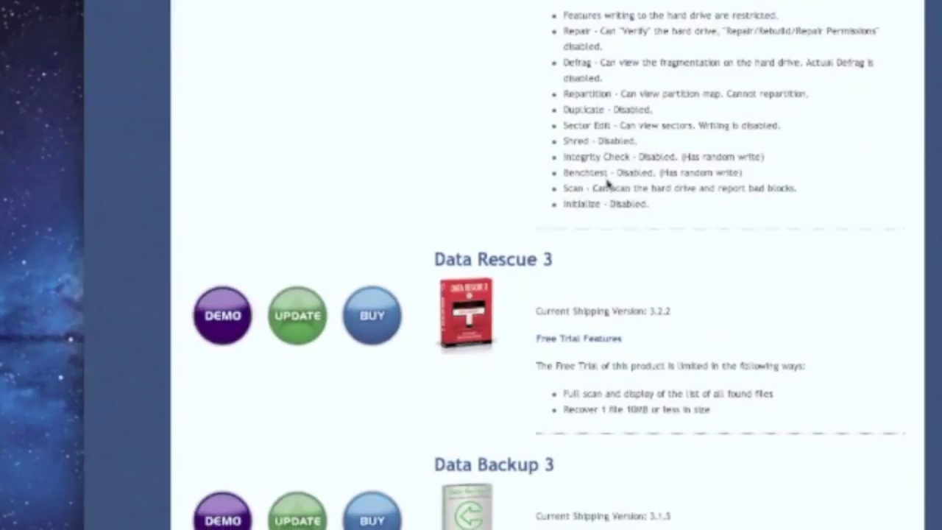
pyautogui.scroll(-1, 608, 185)
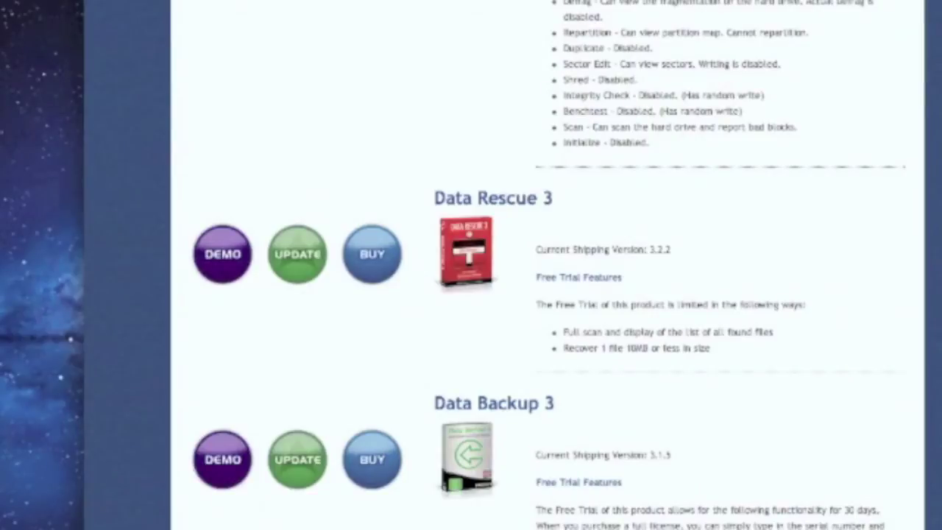
# Change Safari's 'Save downloaded files to' location from Downloads to the External HD drive.
pyautogui.click(15, 0)
pyautogui.press('super+comma')
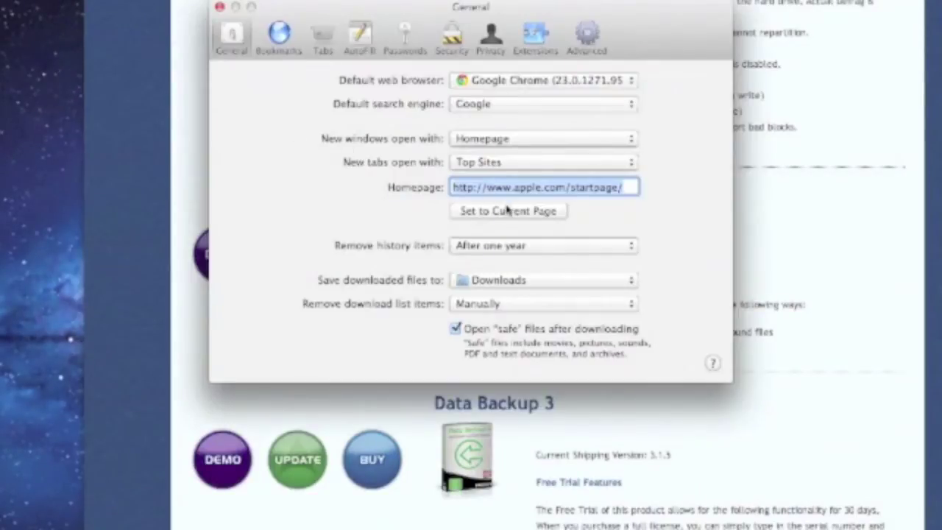
pyautogui.click(537, 282)
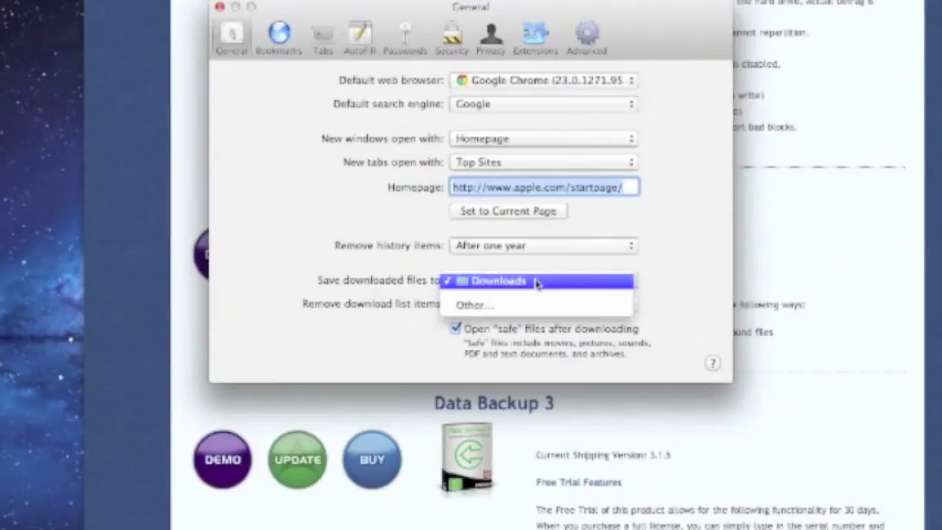
pyautogui.click(534, 310)
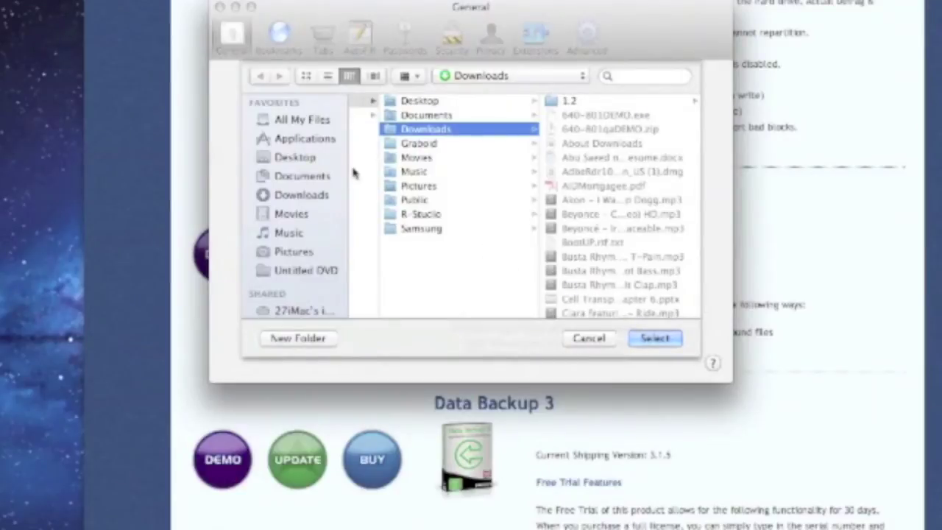
pyautogui.scroll(-5, 336, 177)
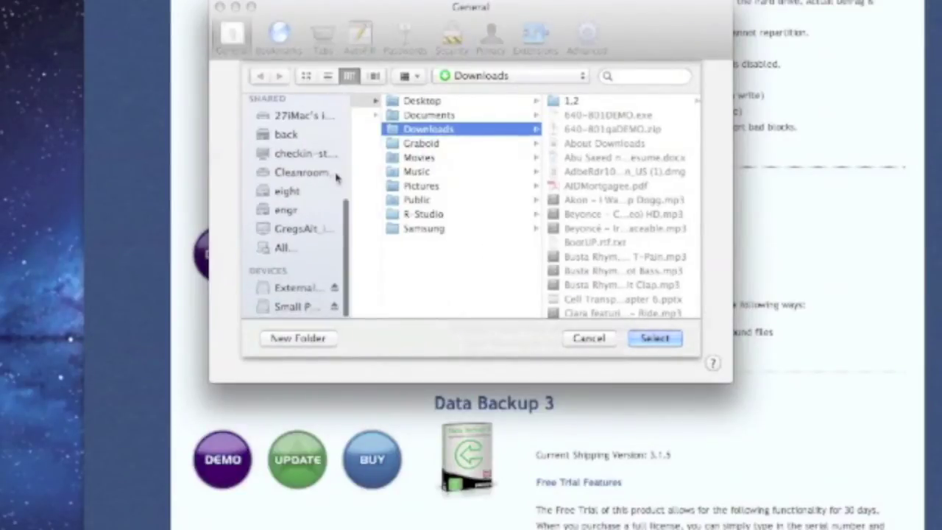
pyautogui.click(284, 292)
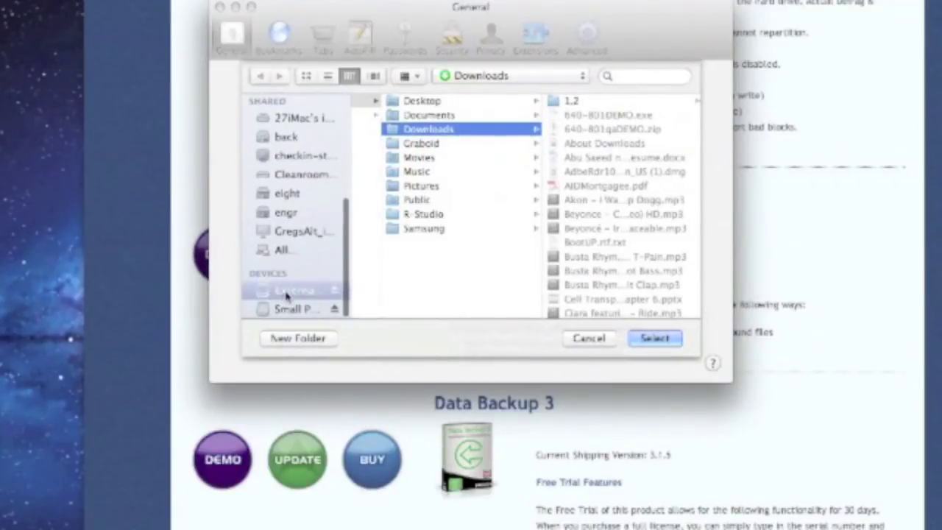
pyautogui.click(659, 338)
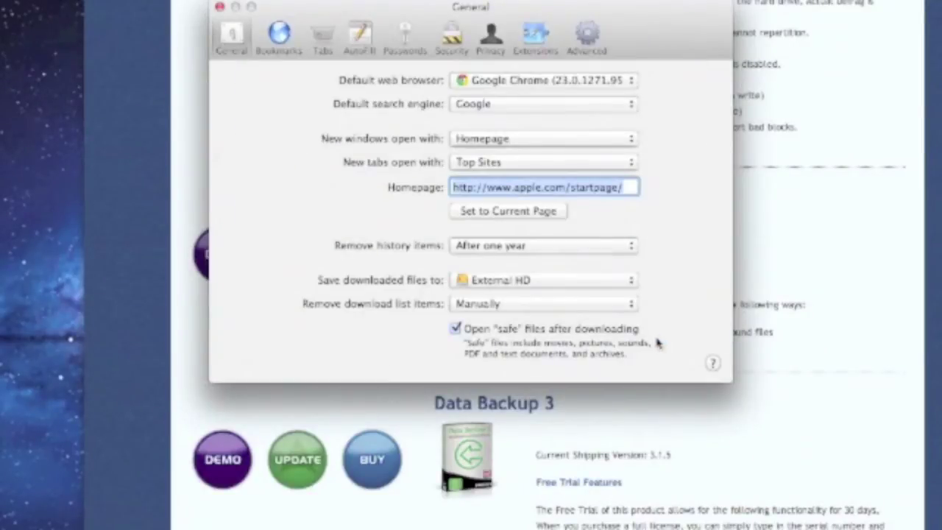
# Download the free Data Rescue 3 demo and open Data_Rescue_3.2.2_US.dmg from the downloads list.
pyautogui.click(220, 7)
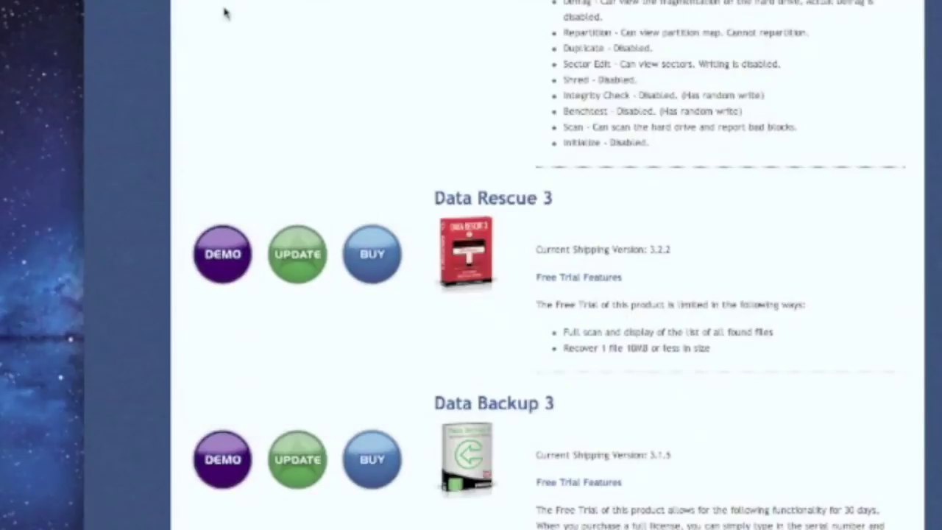
pyautogui.click(218, 252)
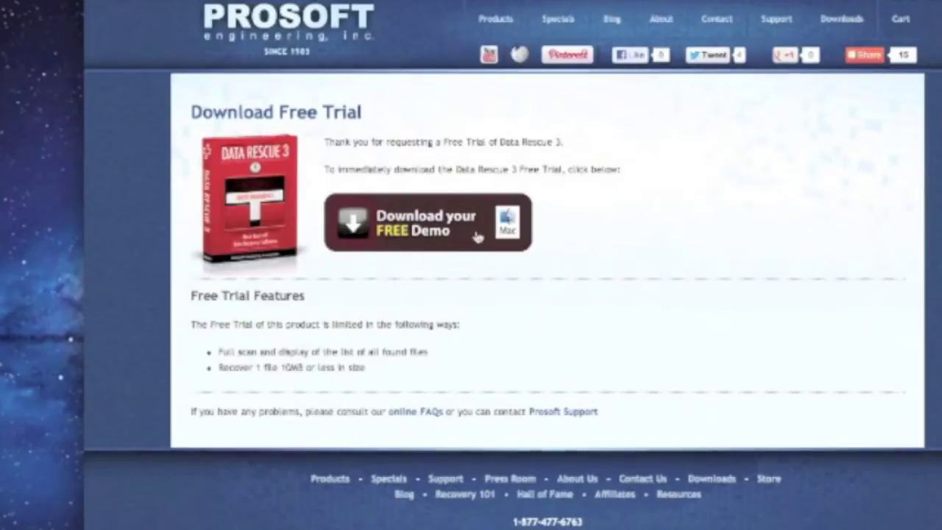
pyautogui.click(477, 236)
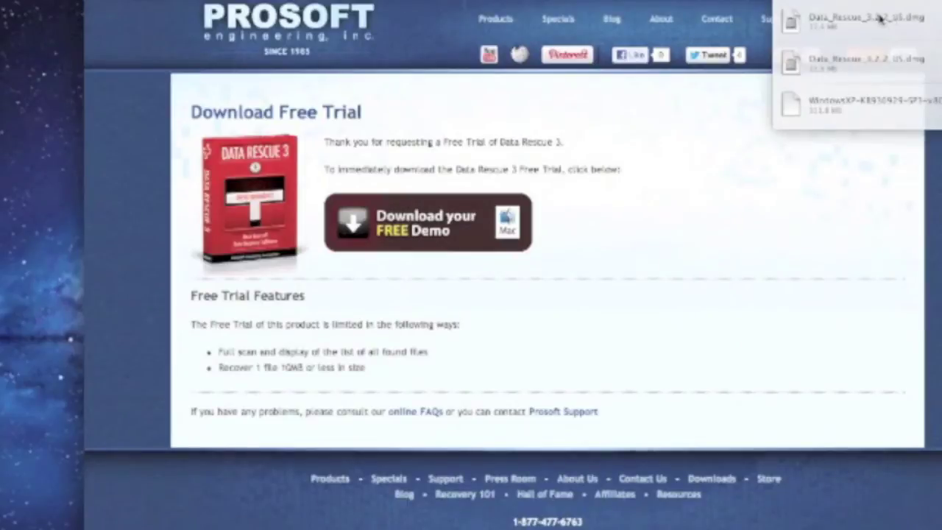
pyautogui.click(881, 20)
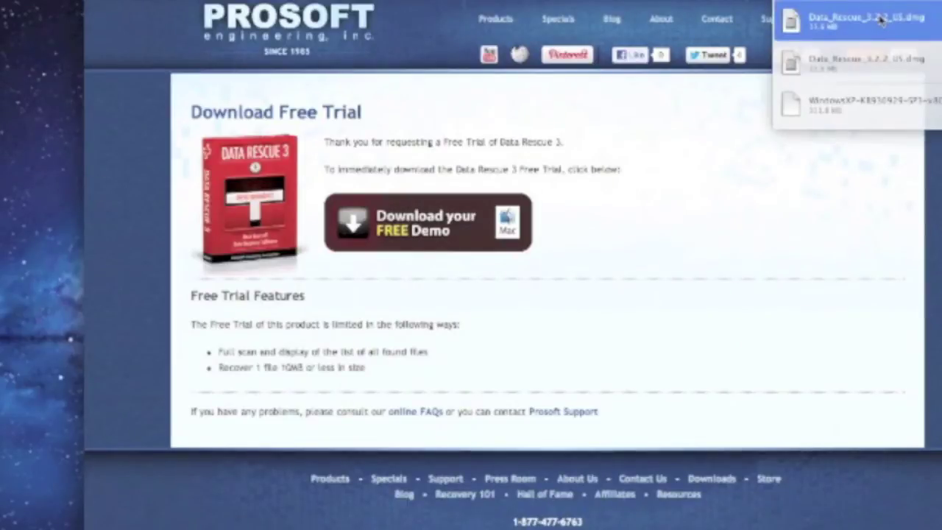
pyautogui.doubleClick(881, 19)
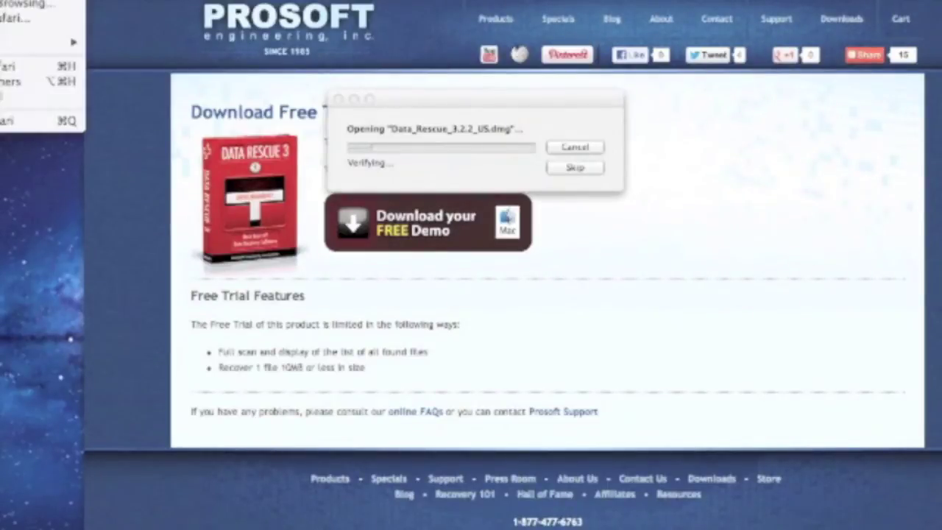
# Quit Safari, launch Data Rescue 3 from the mounted disk image, and allow it to open.
pyautogui.click(29, 120)
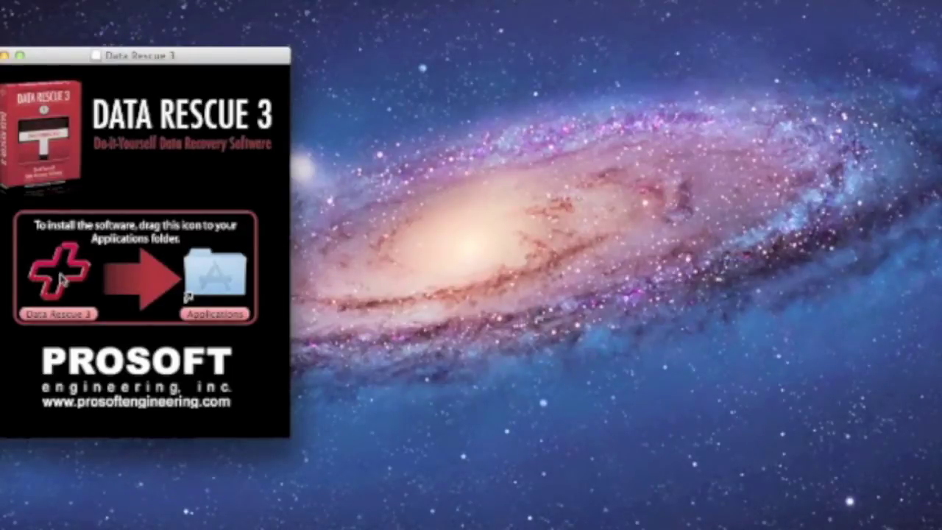
pyautogui.click(62, 278)
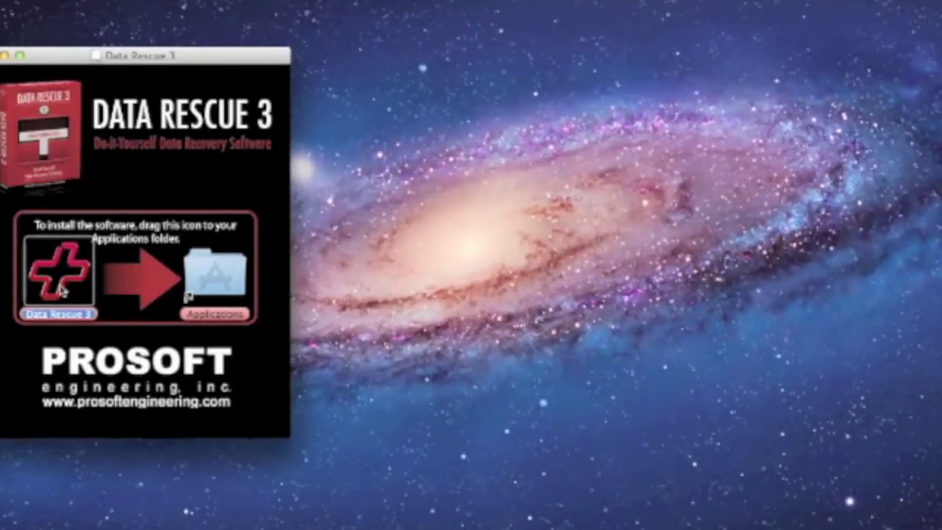
pyautogui.doubleClick(63, 290)
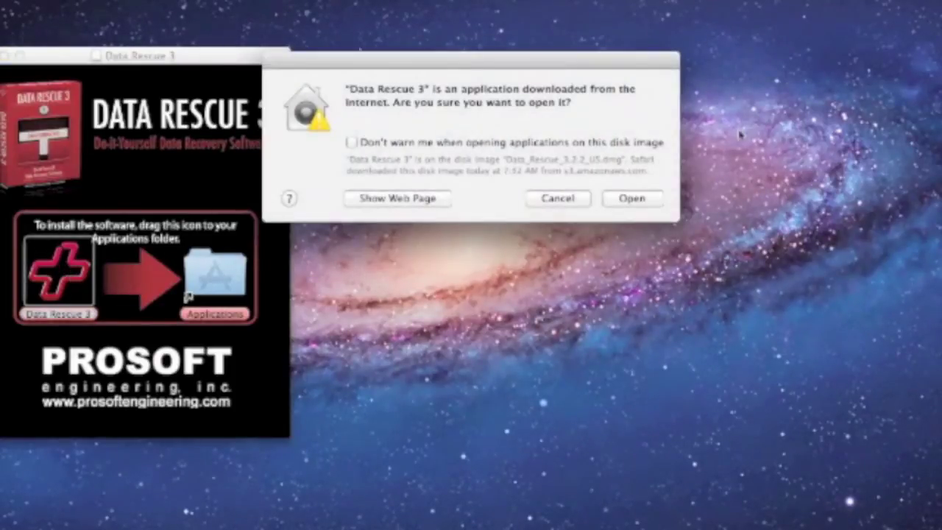
pyautogui.click(633, 200)
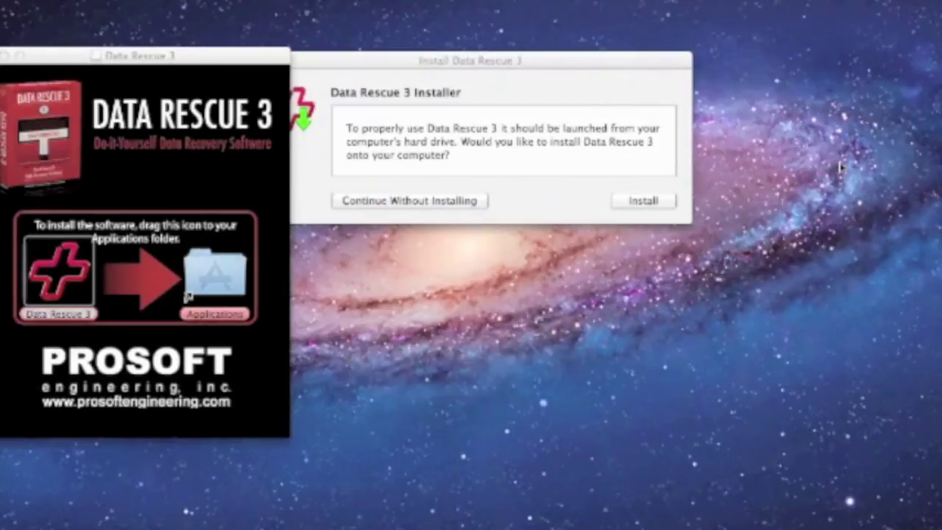
# Run Data Rescue 3 without installing, choose Demo, accept the limits notice, and enter the admin password.
pyautogui.click(433, 201)
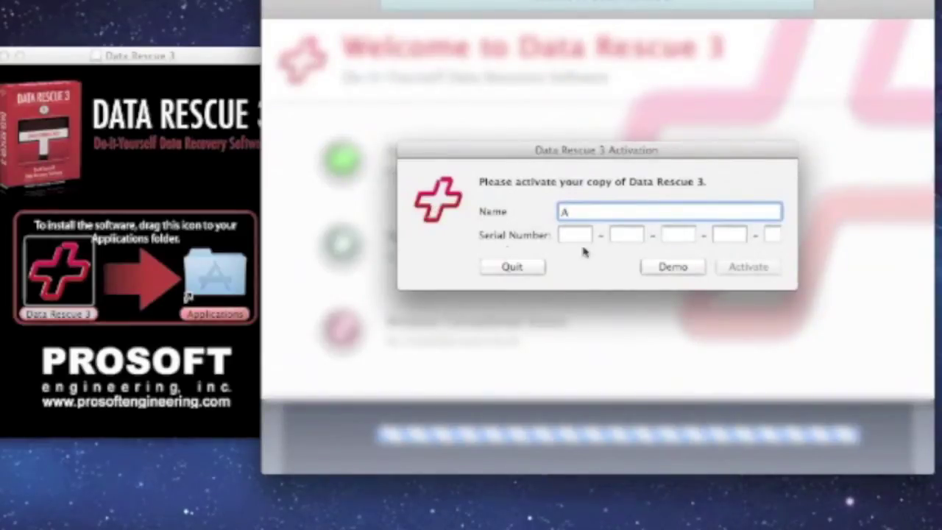
pyautogui.click(672, 267)
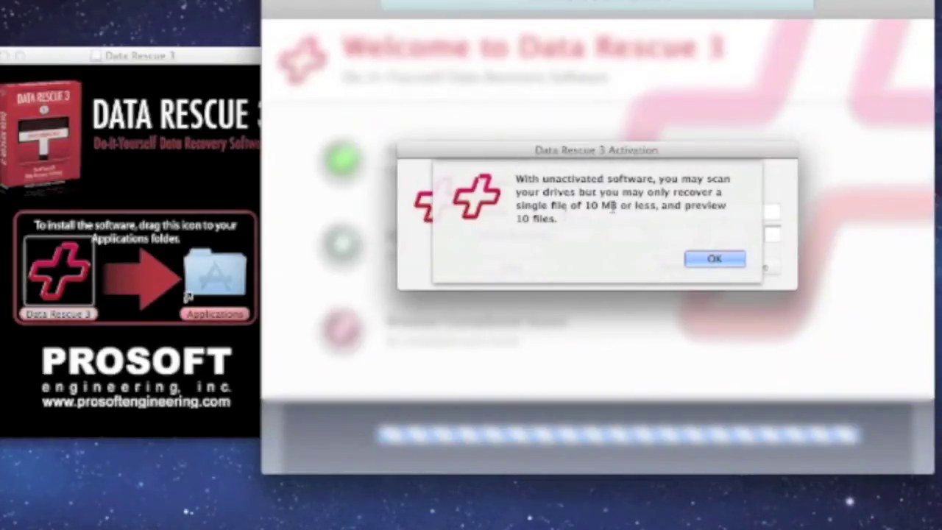
pyautogui.click(711, 259)
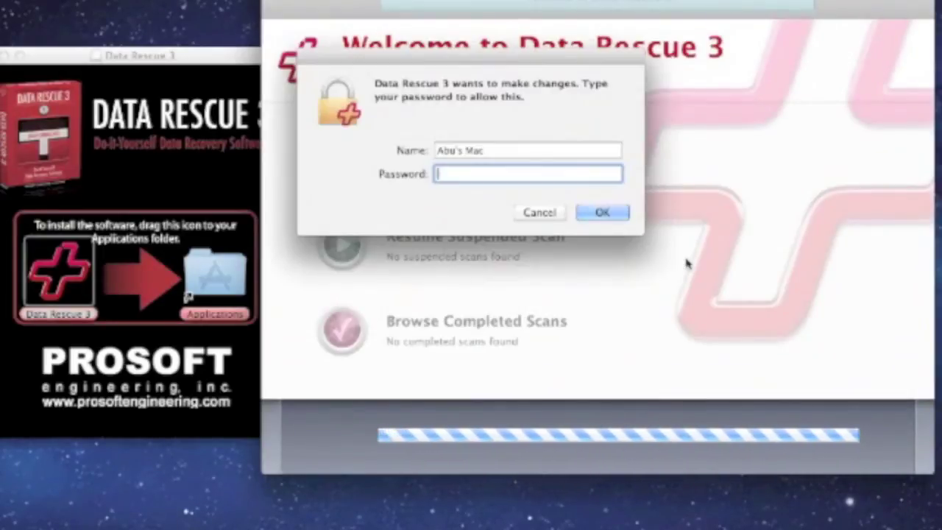
pyautogui.write('••••••••')
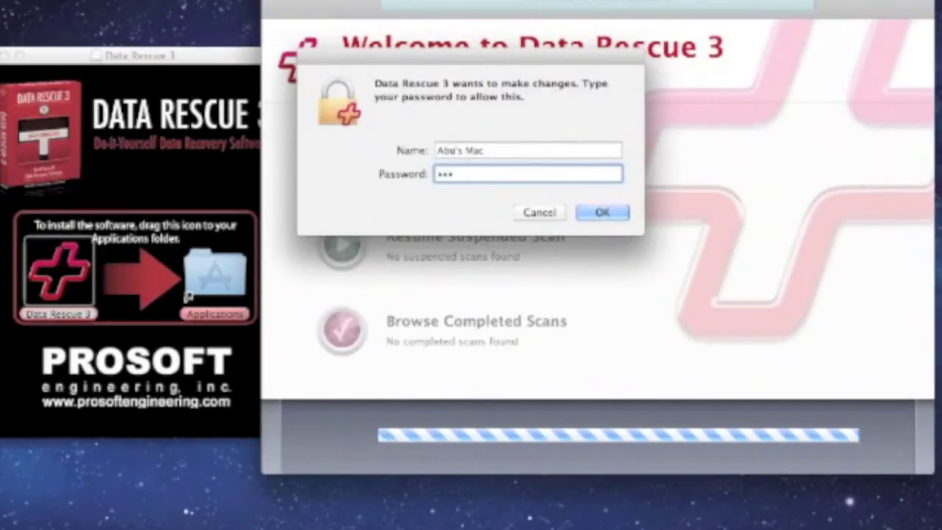
pyautogui.press('Return')
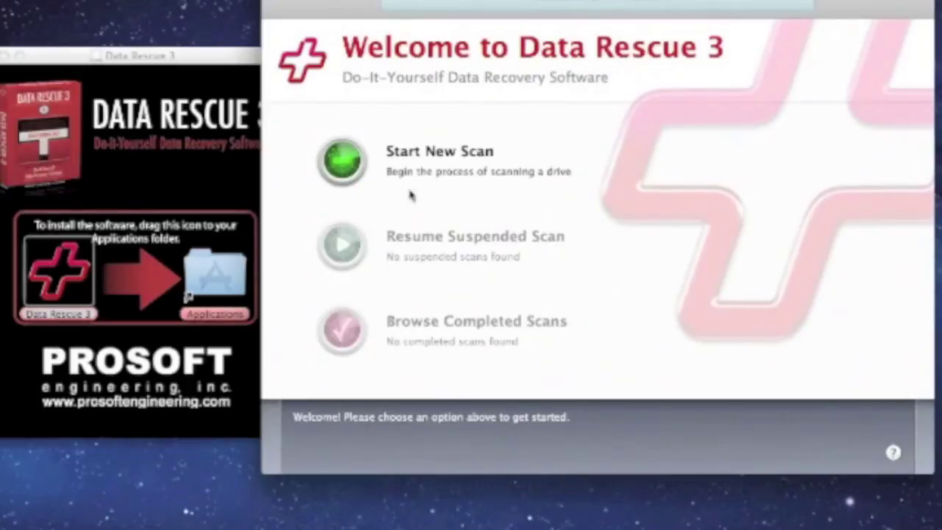
# Start a new scan with the Internal Boot Drive selected as the source.
pyautogui.click(343, 162)
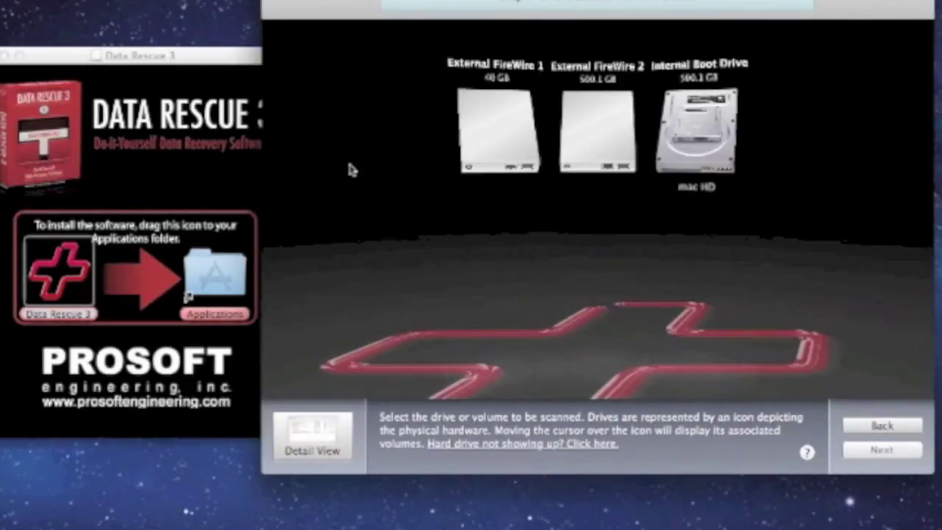
pyautogui.click(713, 120)
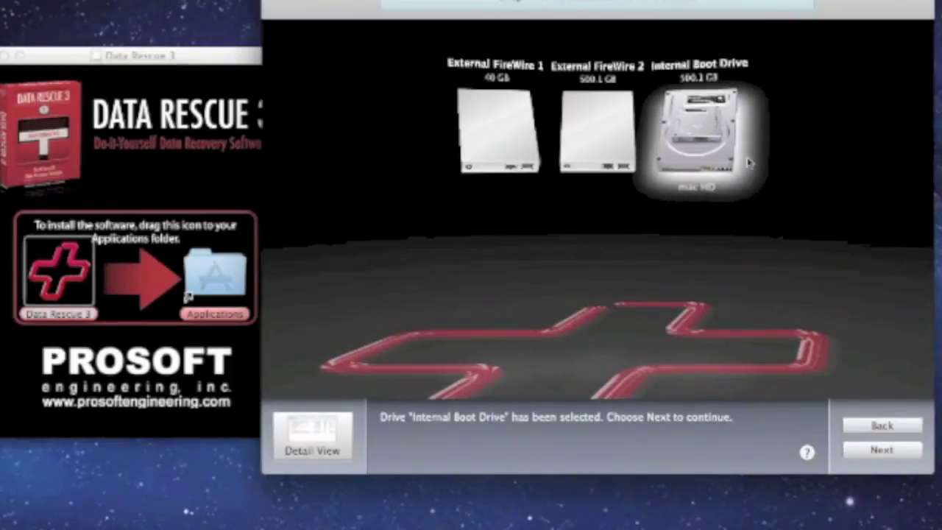
pyautogui.click(869, 452)
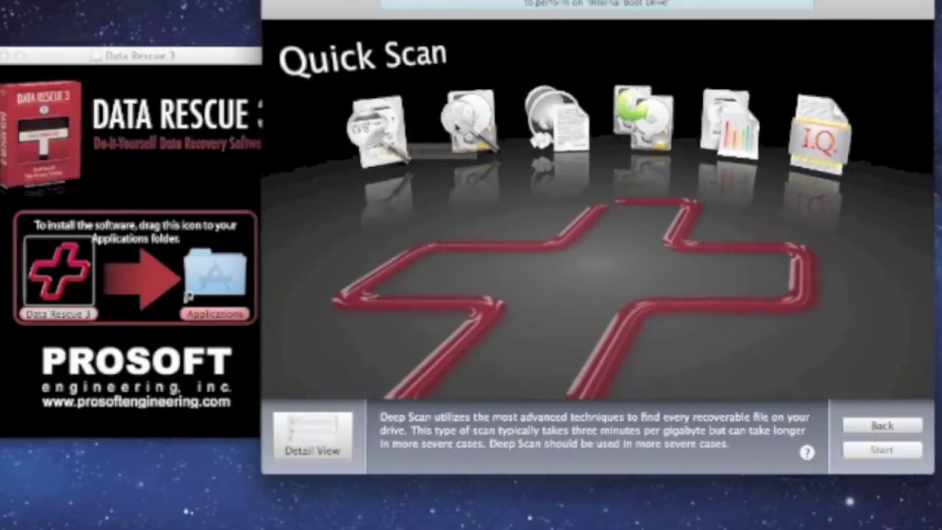
# Run a Deep Scan, setting External HD as the workspace after the invalid-workspace warning.
pyautogui.moveTo(561, 140)
pyautogui.moveTo(466, 169)
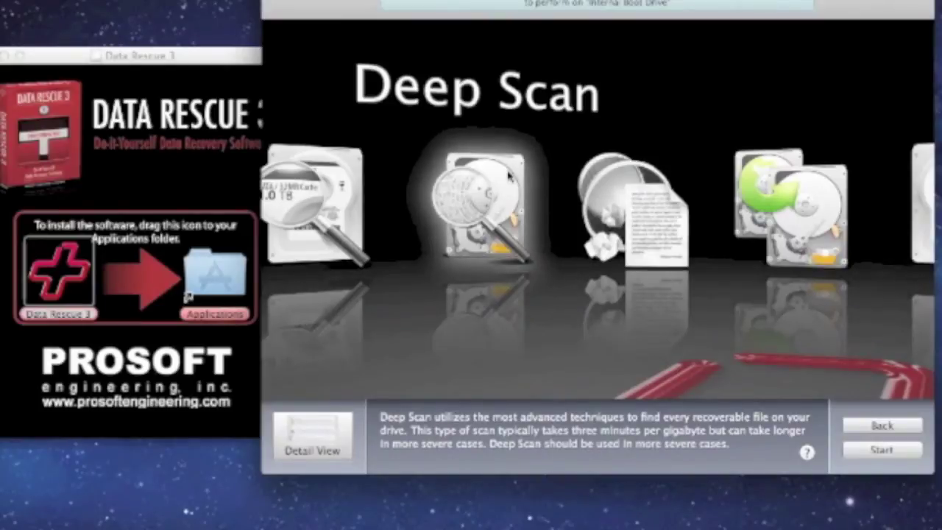
pyautogui.click(854, 451)
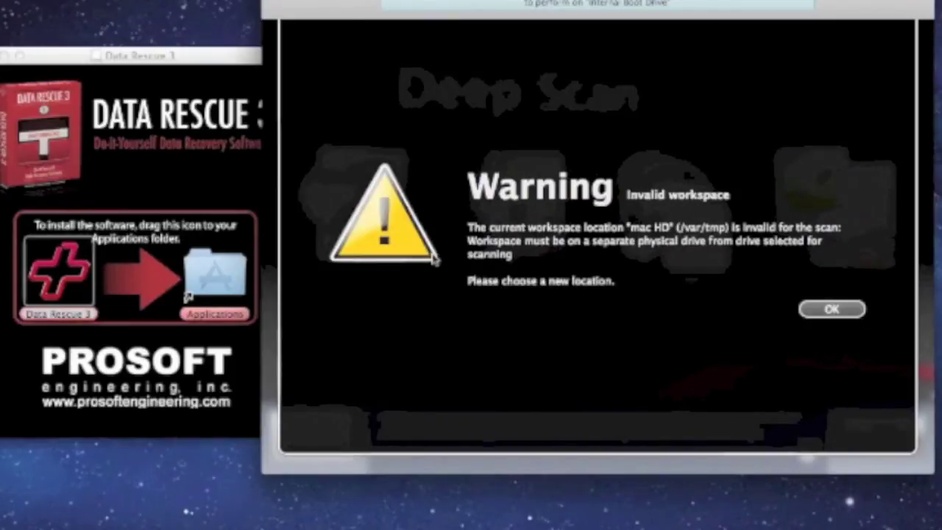
pyautogui.click(824, 311)
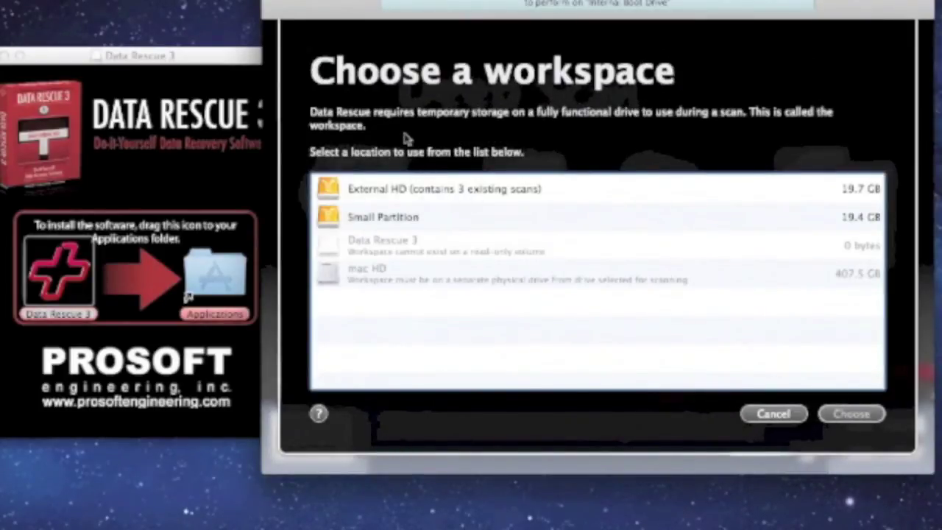
pyautogui.click(460, 192)
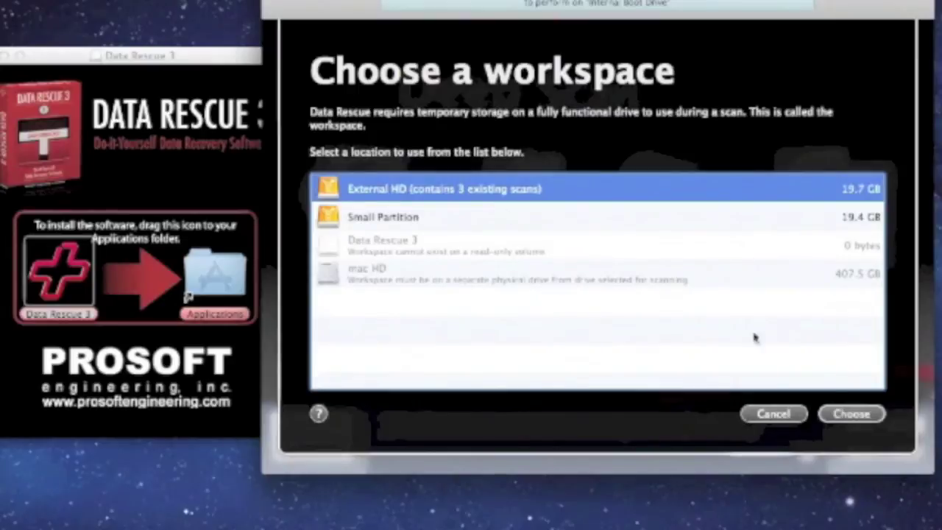
pyautogui.click(843, 416)
pyautogui.press('Return')
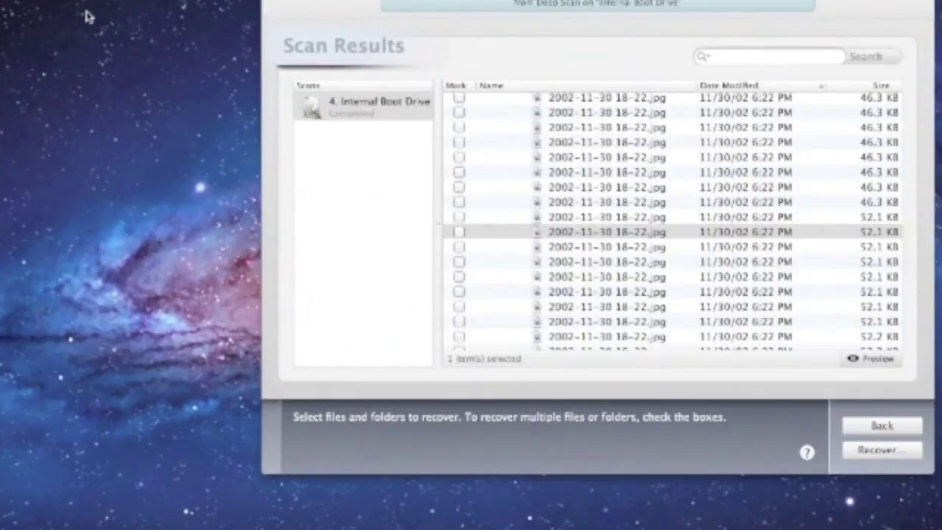
# Open Activate, enter a name and serial number, and submit; the key is rejected as invalid.
pyautogui.click(281, 2)
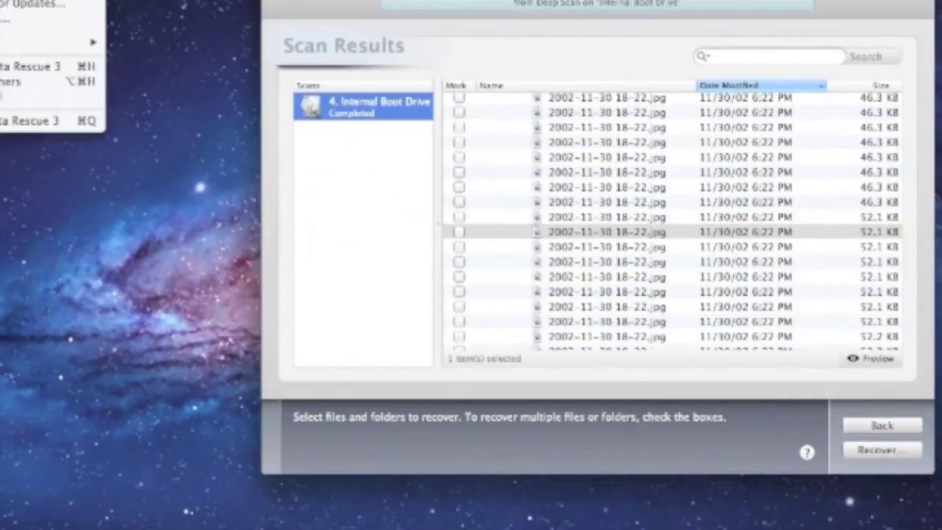
pyautogui.click(4, 25)
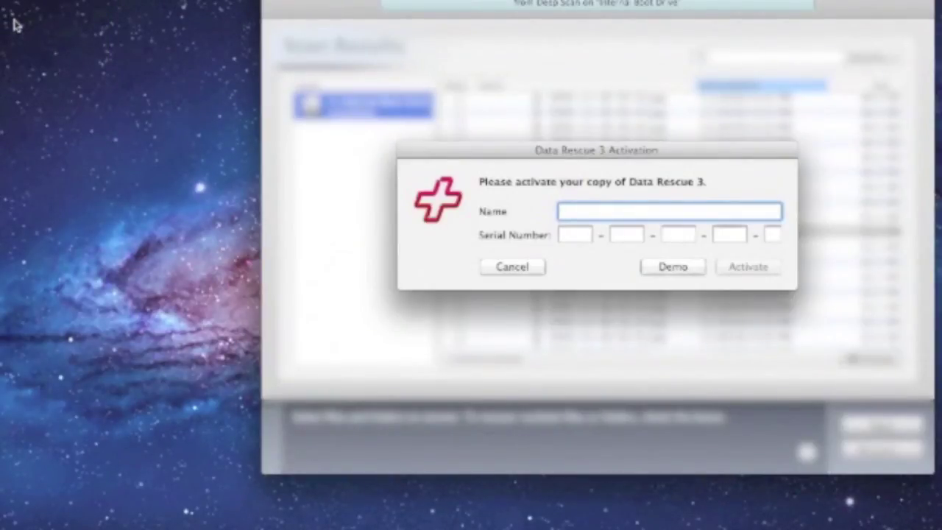
pyautogui.click(575, 234)
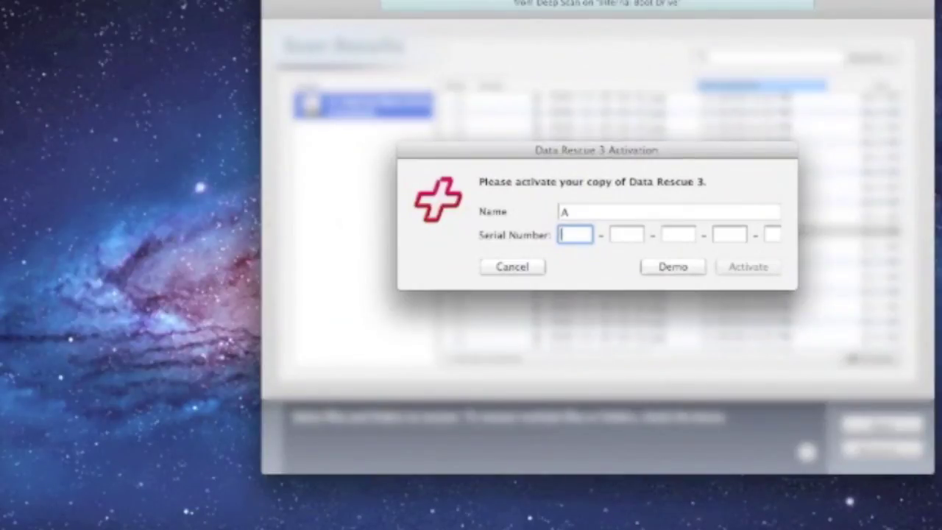
pyautogui.write('05A')
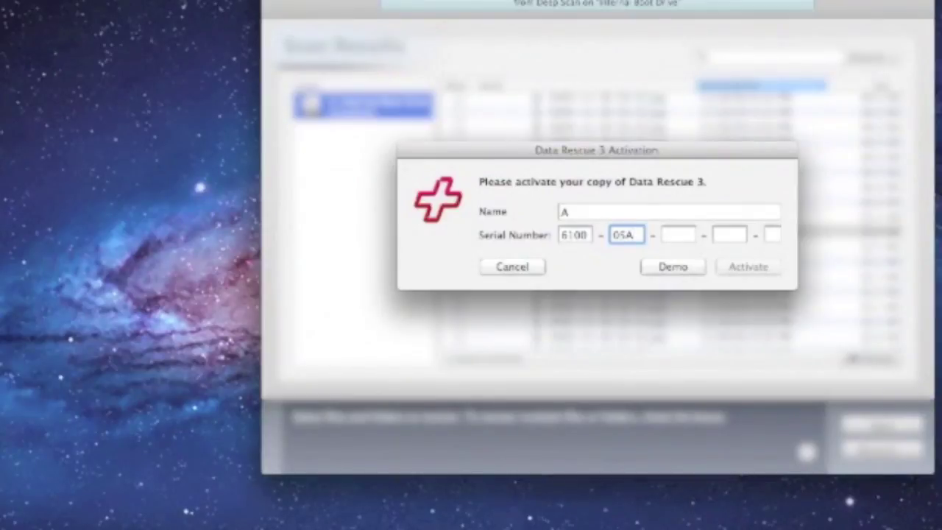
pyautogui.write('05A8 - ')
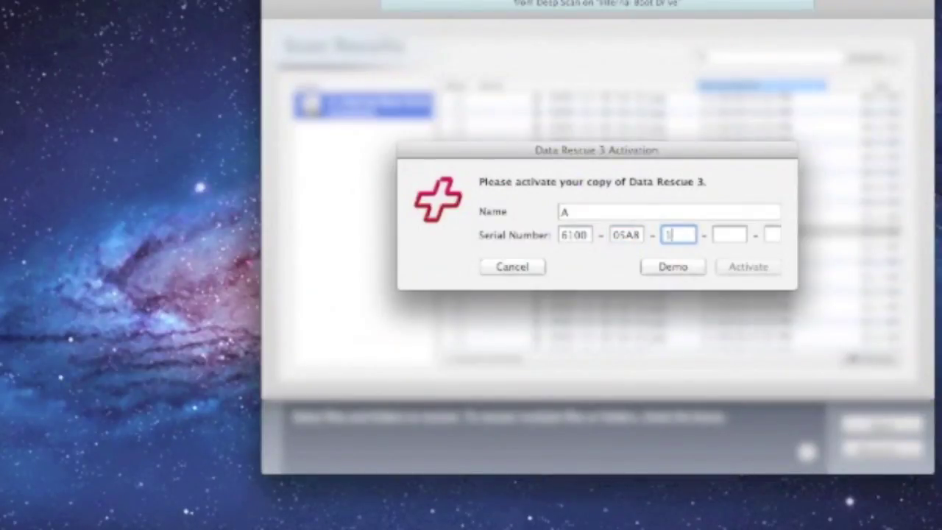
pyautogui.write('1000 - ')
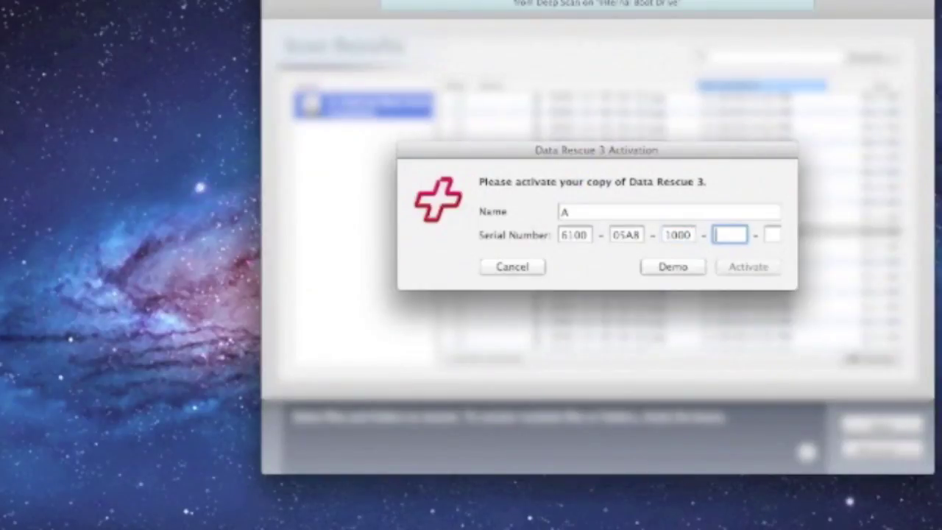
pyautogui.write('0011 - ')
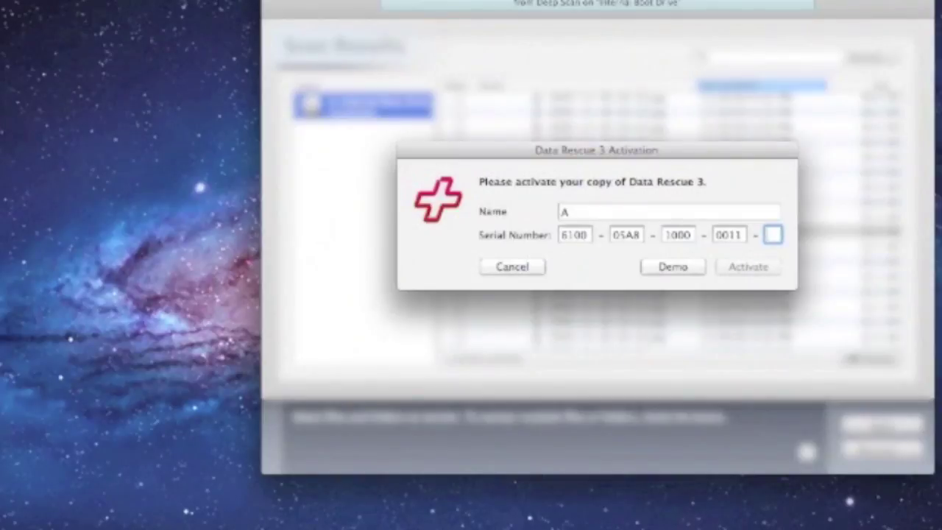
pyautogui.write('2')
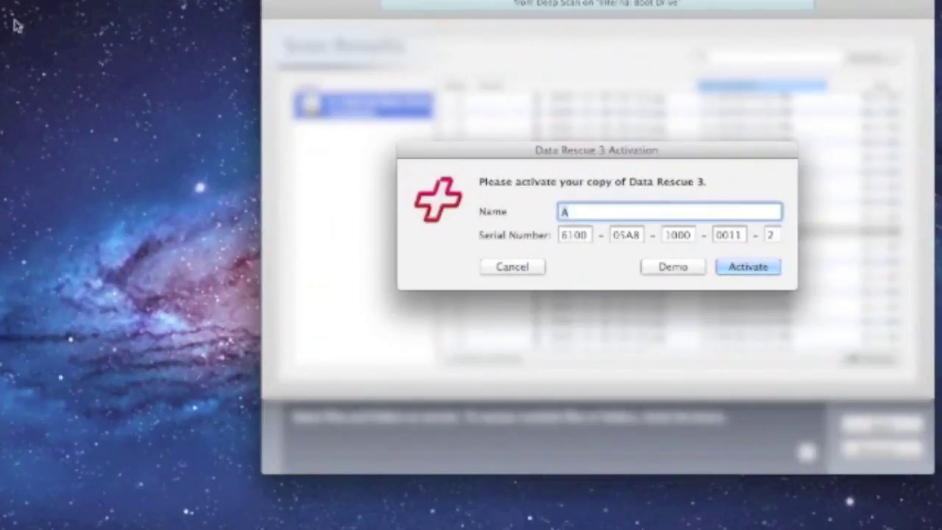
pyautogui.click(736, 267)
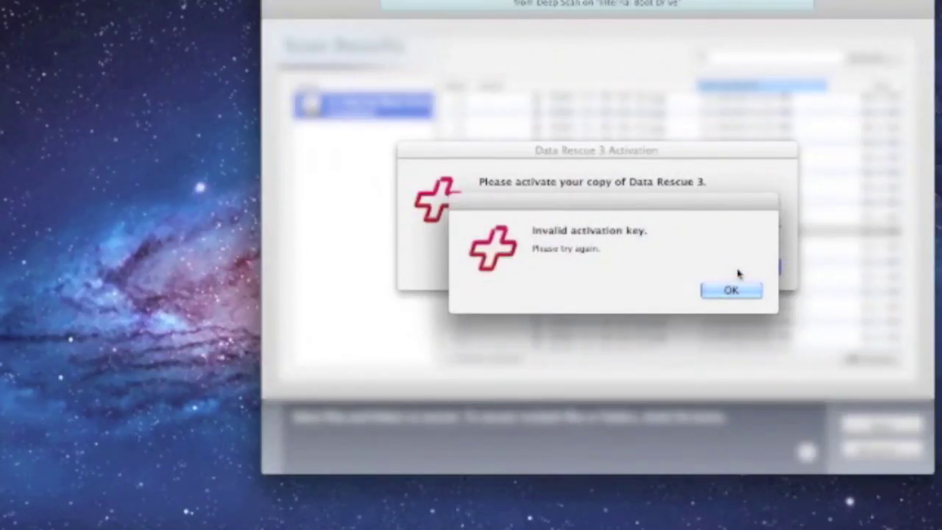